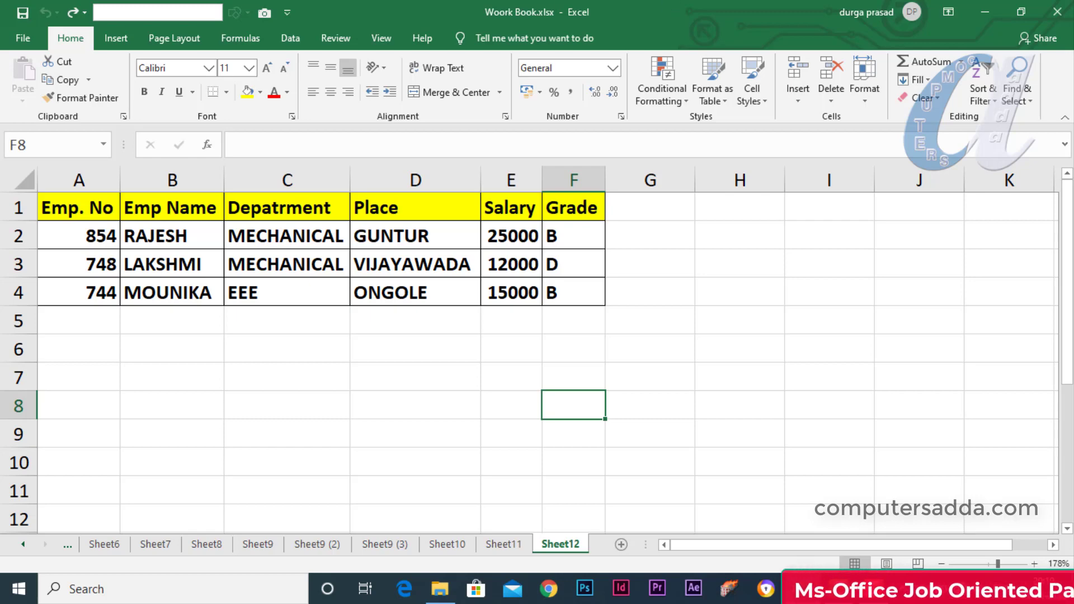
Step: Insert a blank row above the LAKSHMI row on Sheet12
left_click(18, 266)
right_click(21, 266)
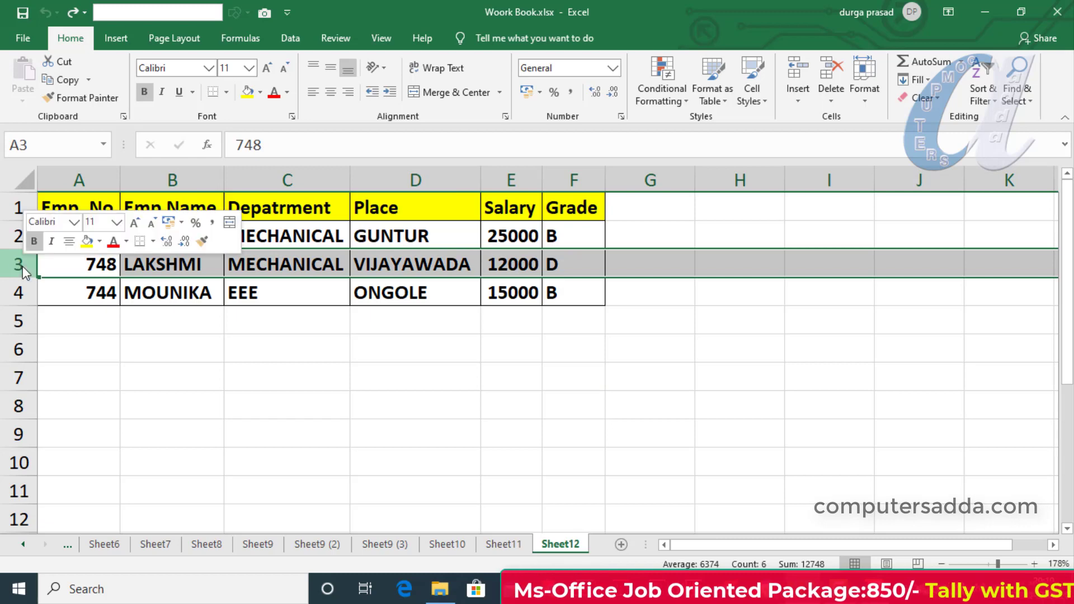
key("Escape")
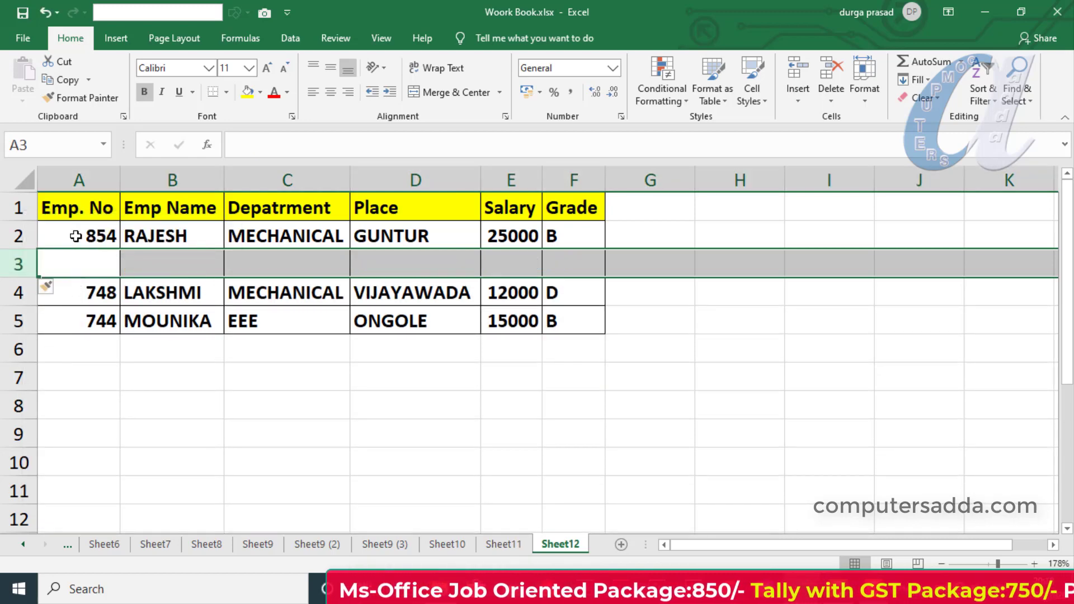
left_click_drag(60, 261, 563, 252)
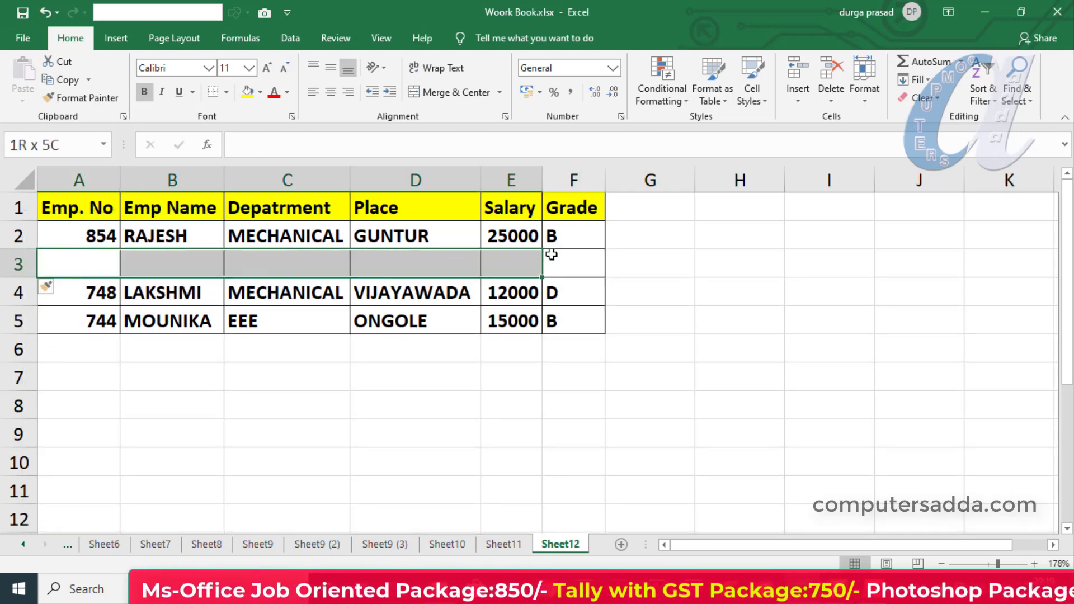
Step: Insert a blank row above the MOUNIKA row, then go to the ten-employee table on Sheet11
left_click(18, 320)
right_click(18, 320)
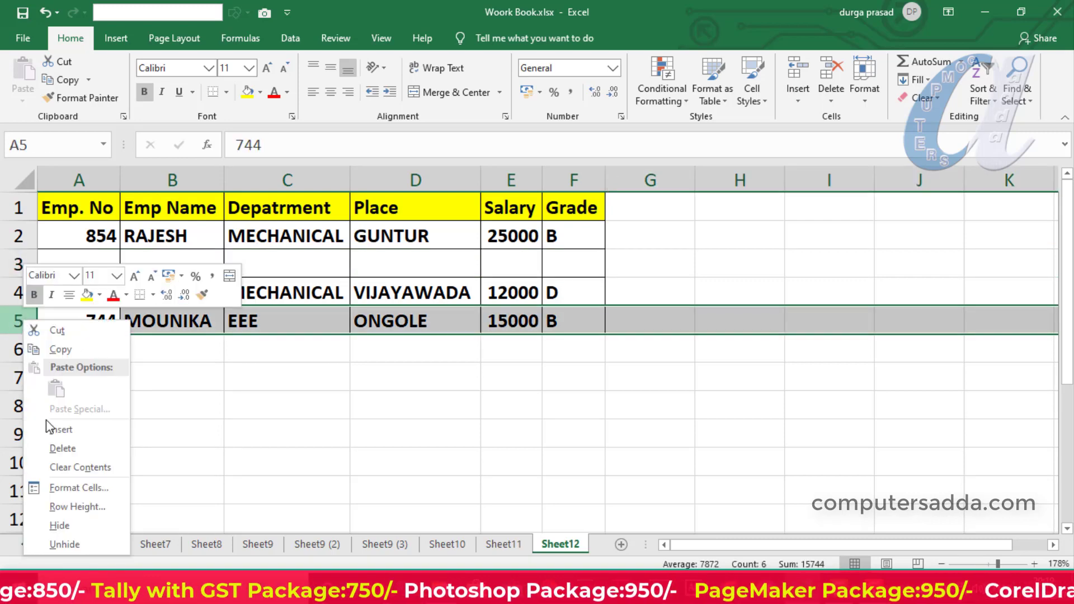
left_click(73, 430)
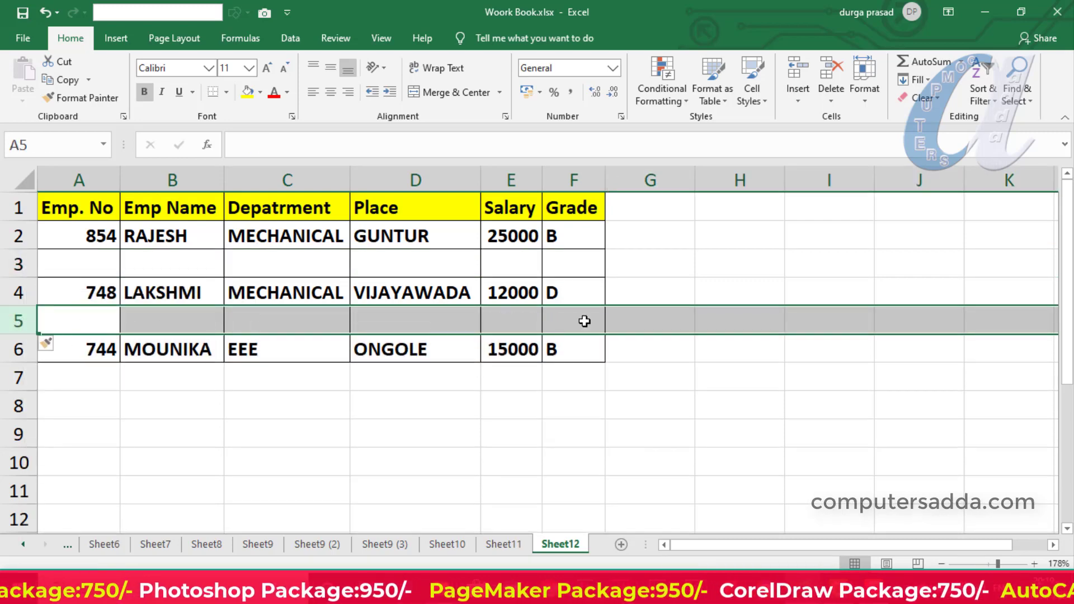
left_click_drag(96, 387, 571, 375)
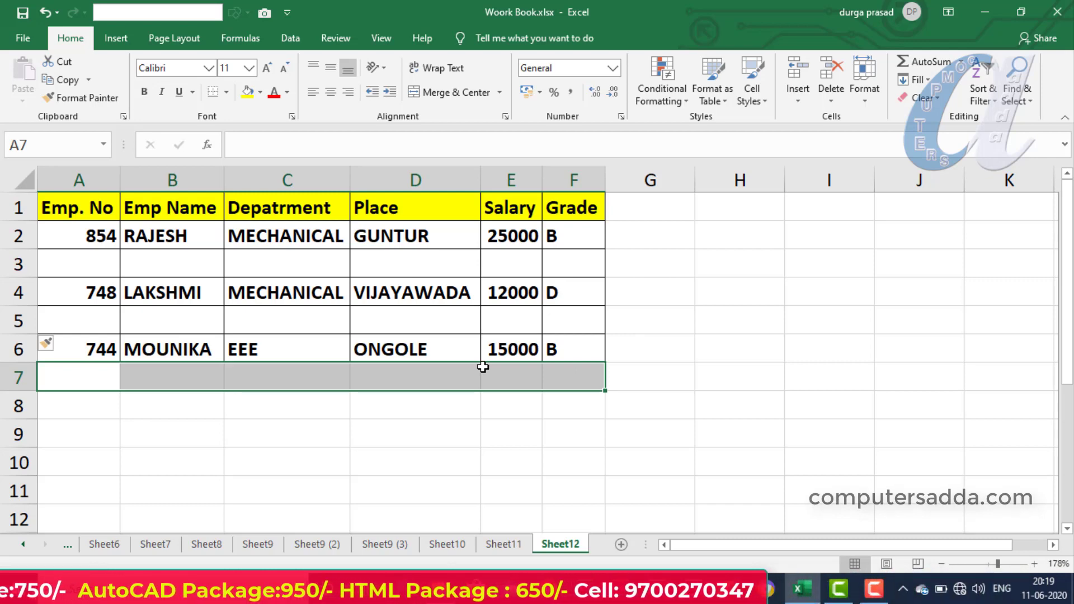
left_click(523, 542)
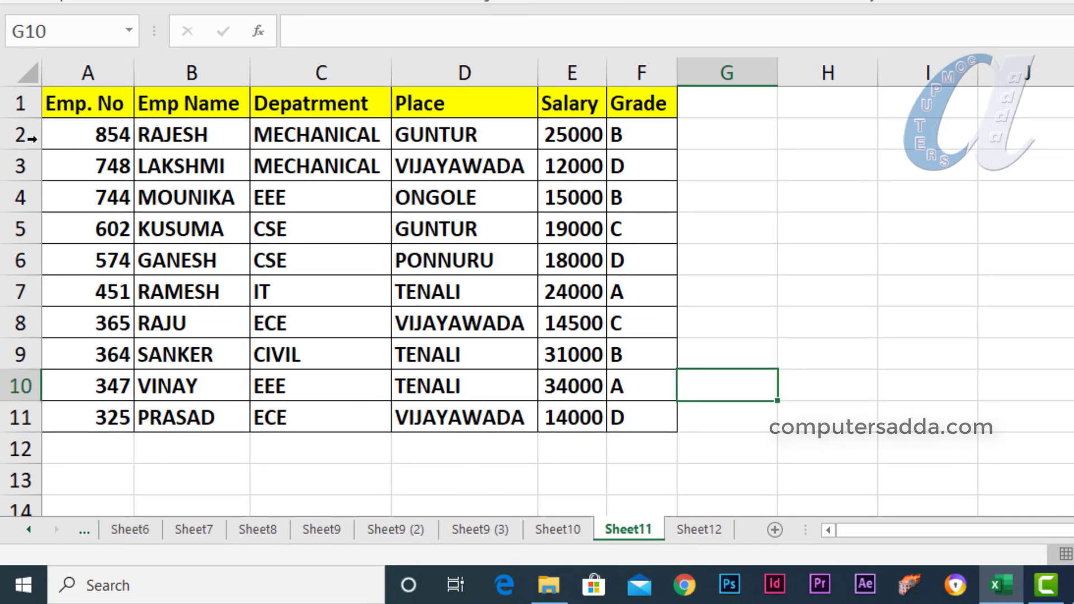
Step: Insert an empty column before the Emp. No column
left_click(9, 137)
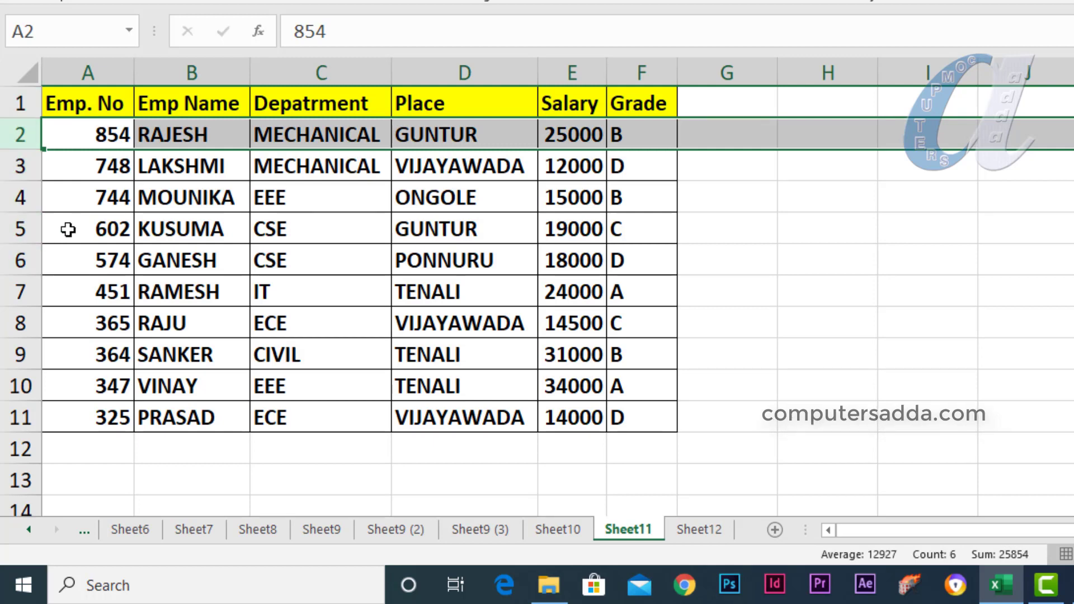
left_click(97, 67)
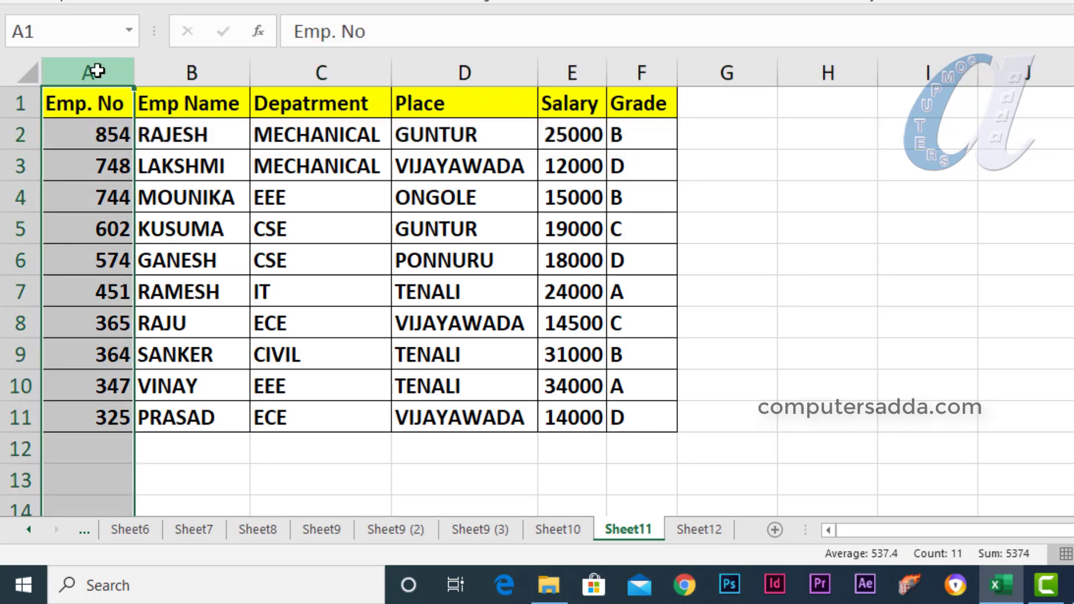
right_click(92, 66)
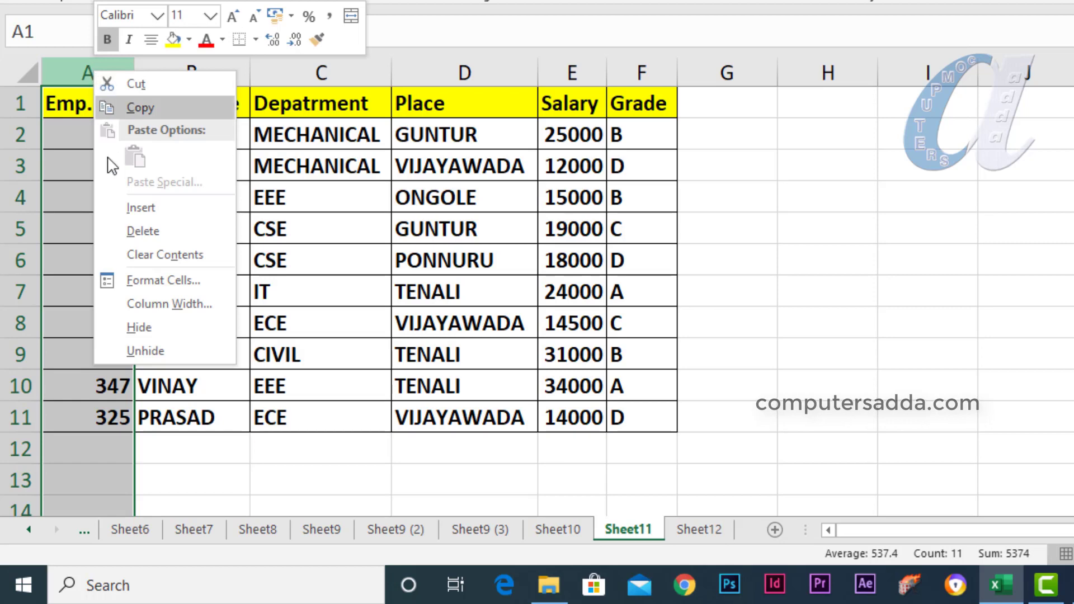
left_click(119, 220)
Step: Enter the heading 'sl.no' in A1 and the serial number 1 in A2
left_click(89, 103)
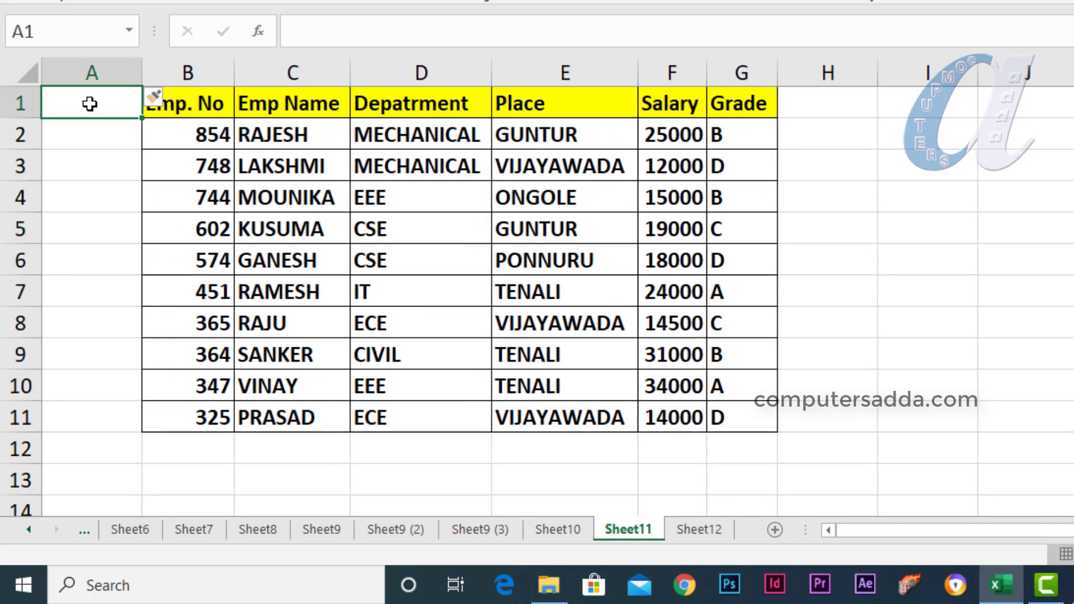
type("s")
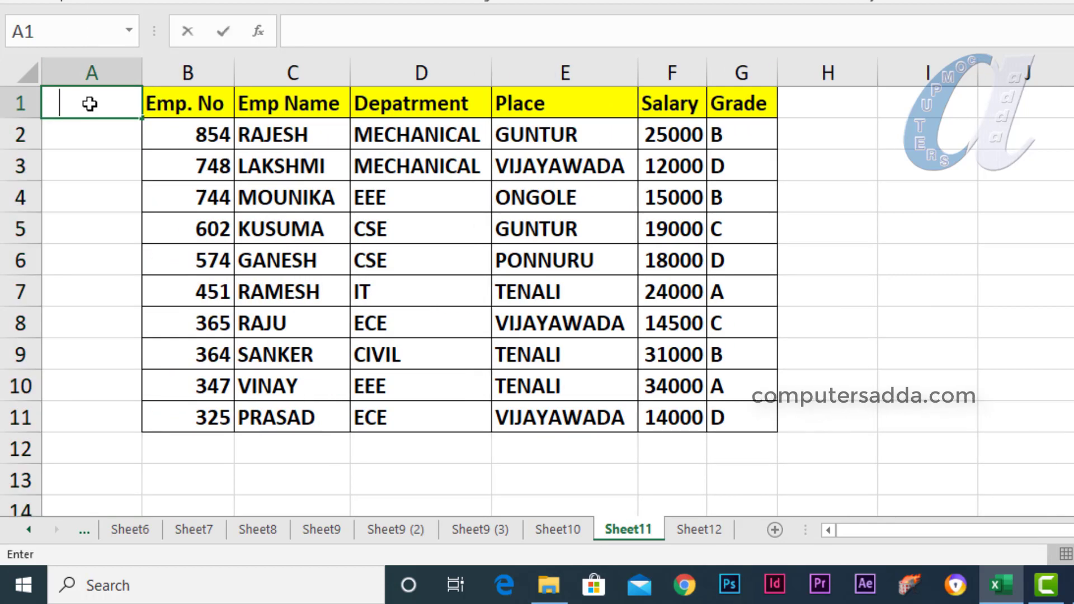
type("l.no")
key("Return")
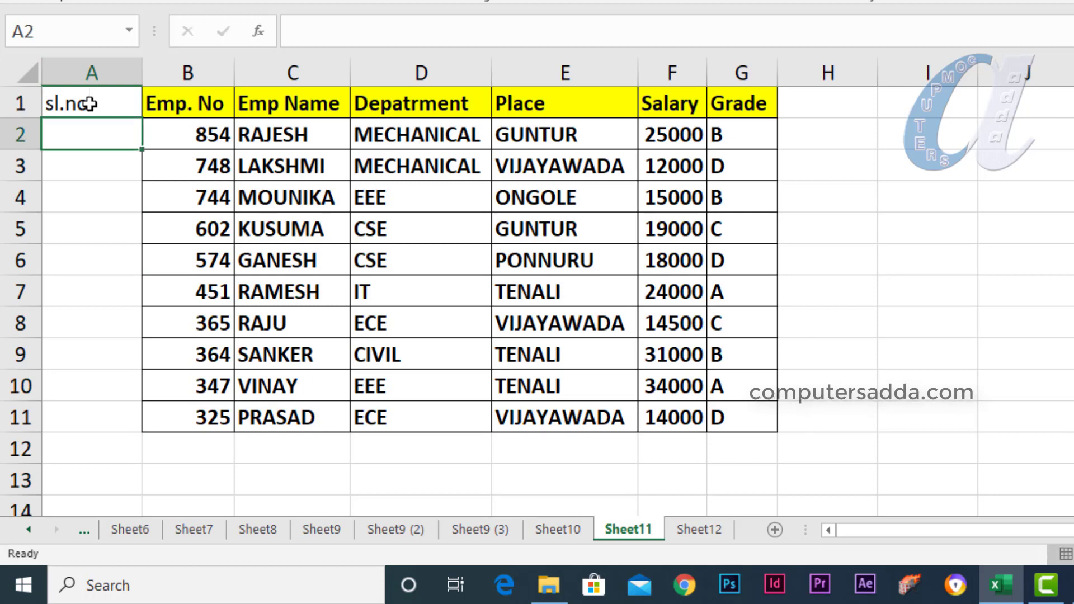
type("1")
key("Return")
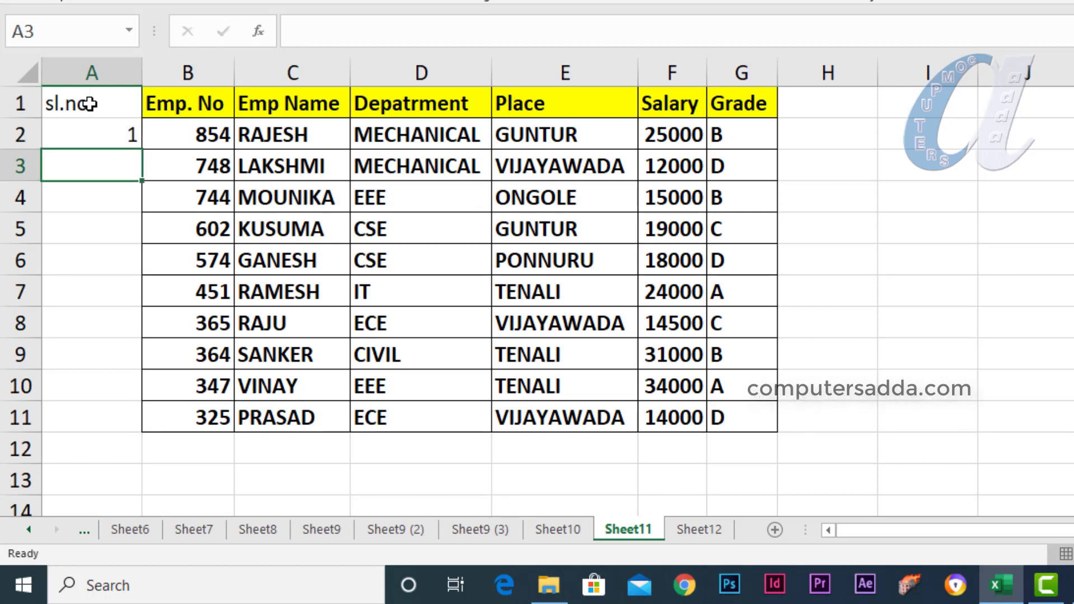
Step: Finish numbering the employees 1–10, then enter 1 and 2 in A12 and A13 below the table
type("2")
left_click_drag(103, 148, 137, 431)
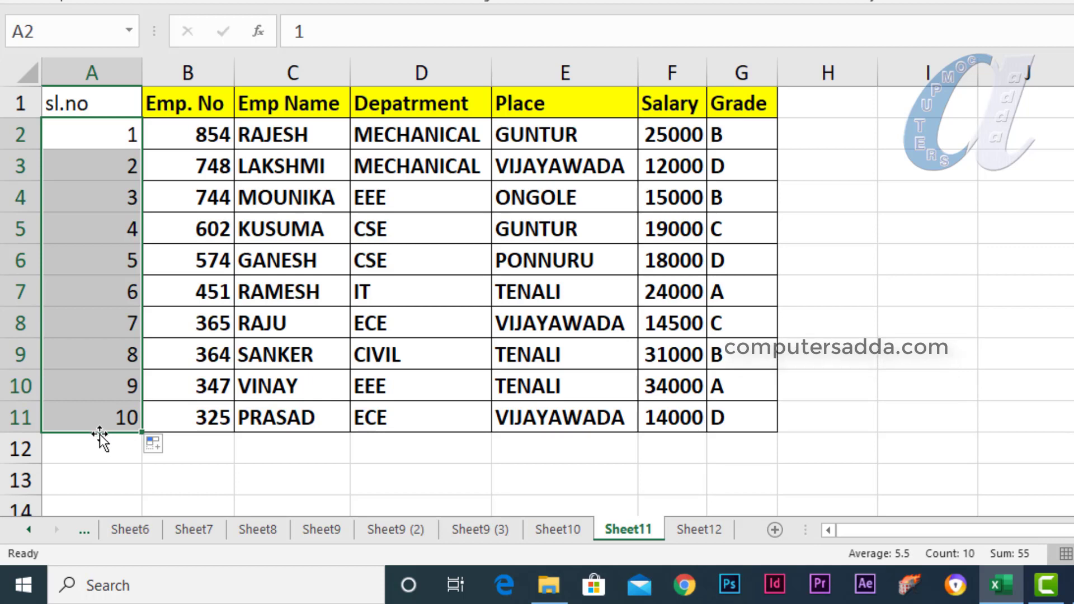
left_click(108, 450)
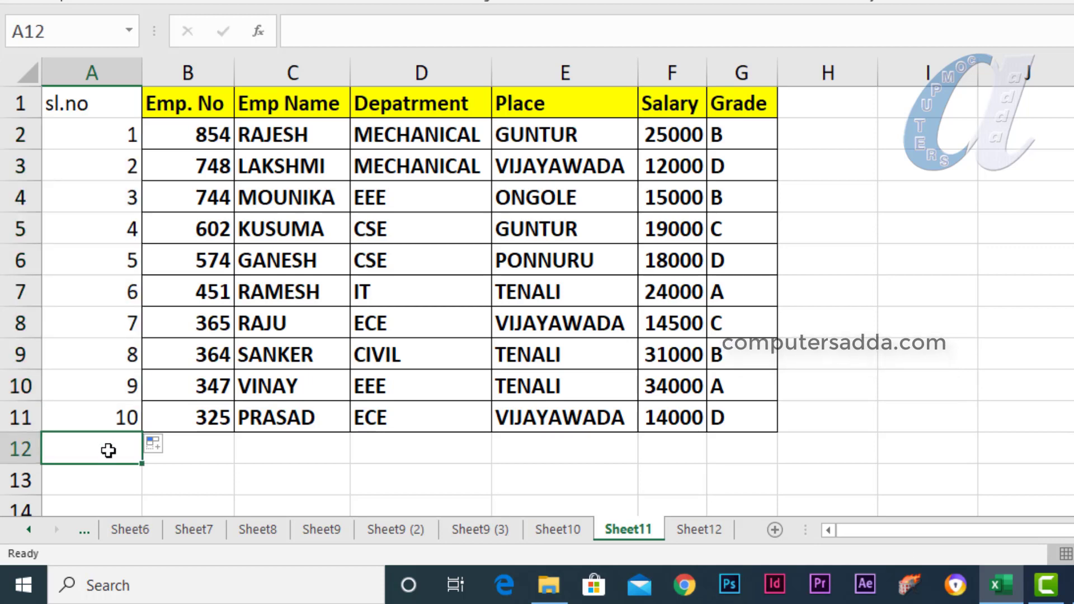
type("1")
key("Return")
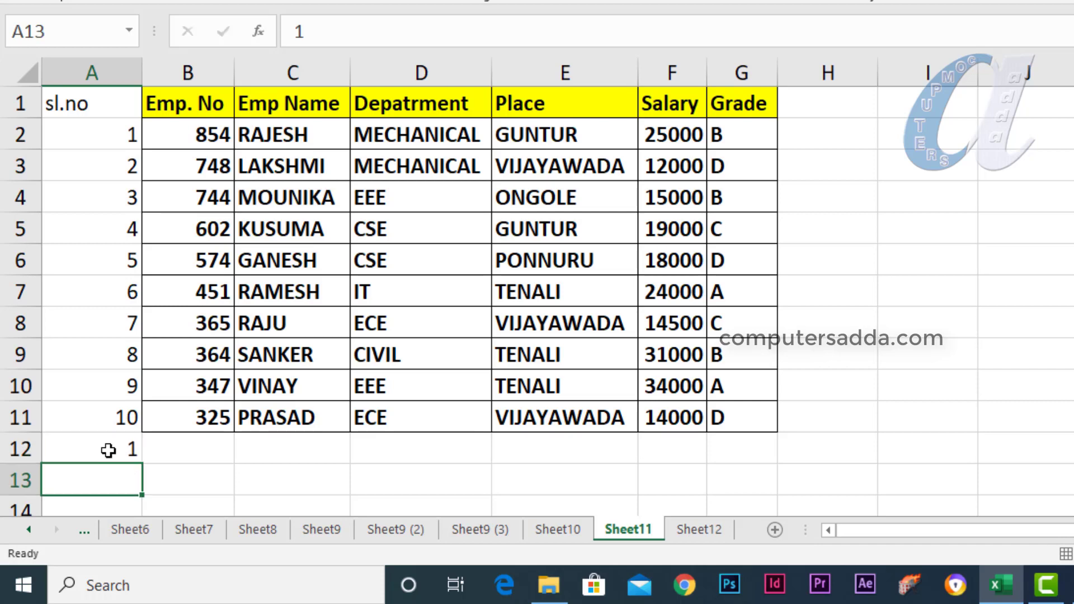
type("2")
left_click(196, 493)
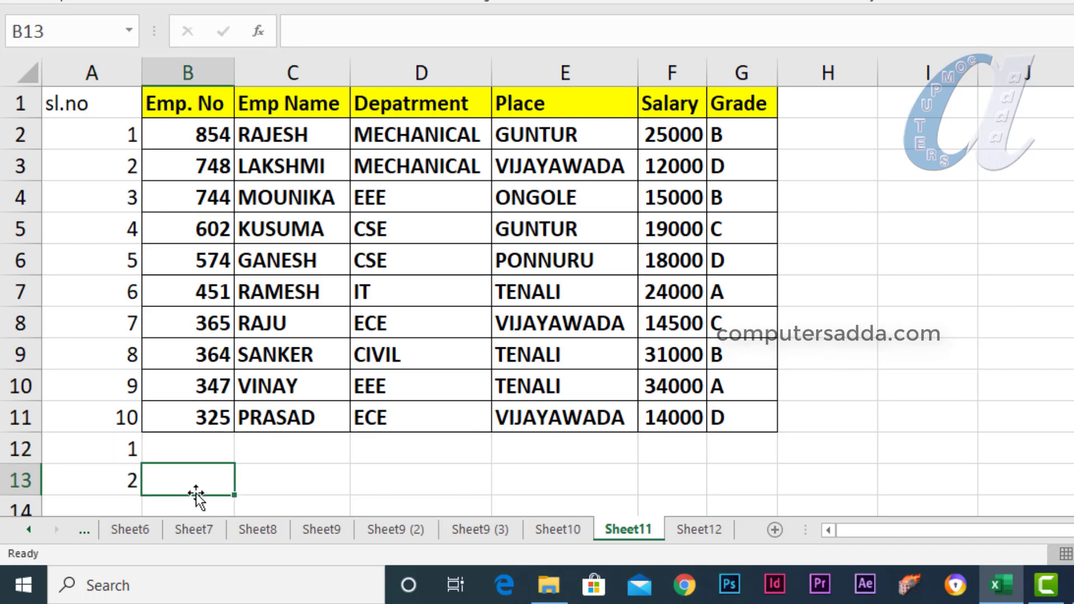
left_click_drag(112, 449, 113, 473)
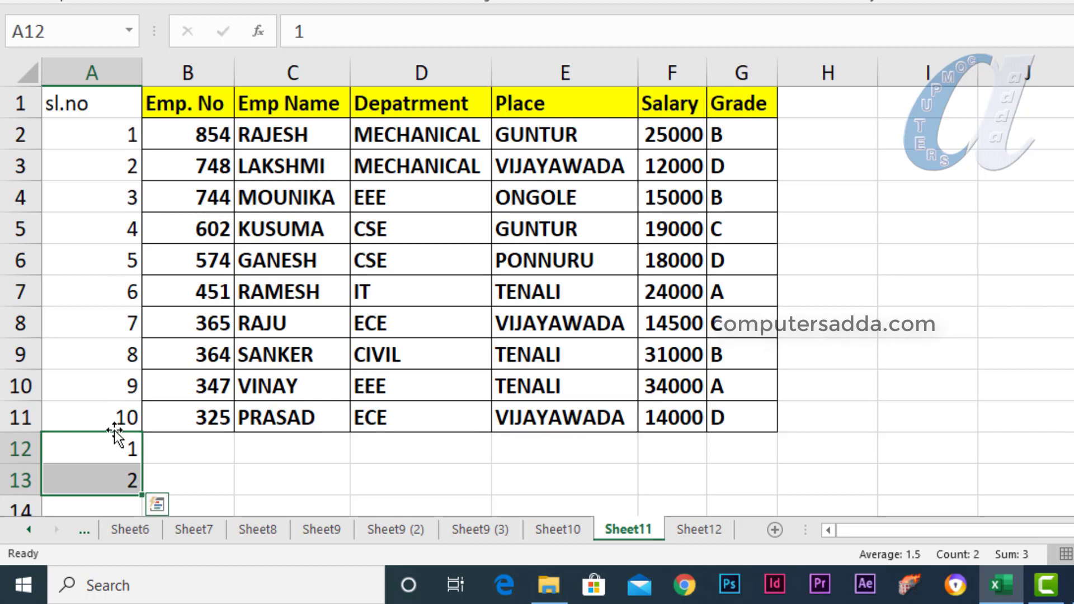
Step: Extend the second series down to 10 in A21 and select the table with the numbered rows
scroll(118, 465, "down", 2)
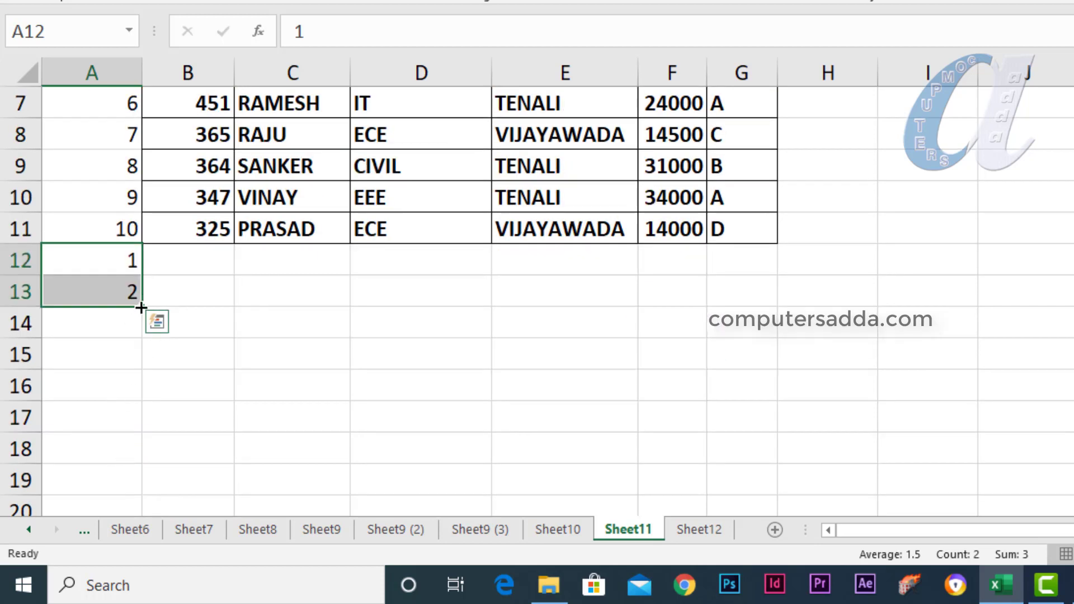
left_click_drag(141, 307, 132, 426)
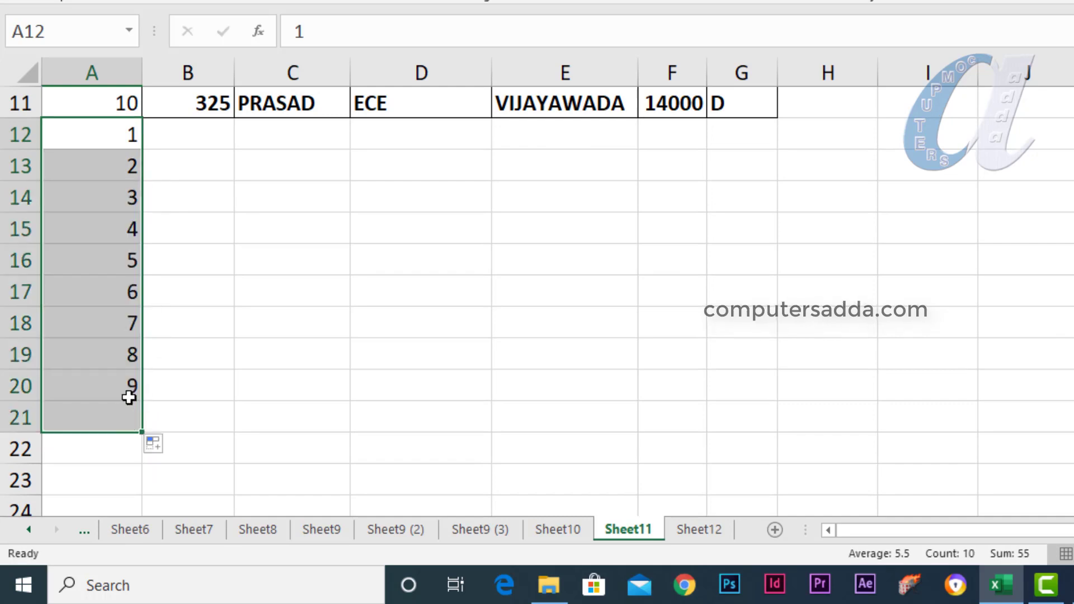
scroll(127, 395, "up", 3)
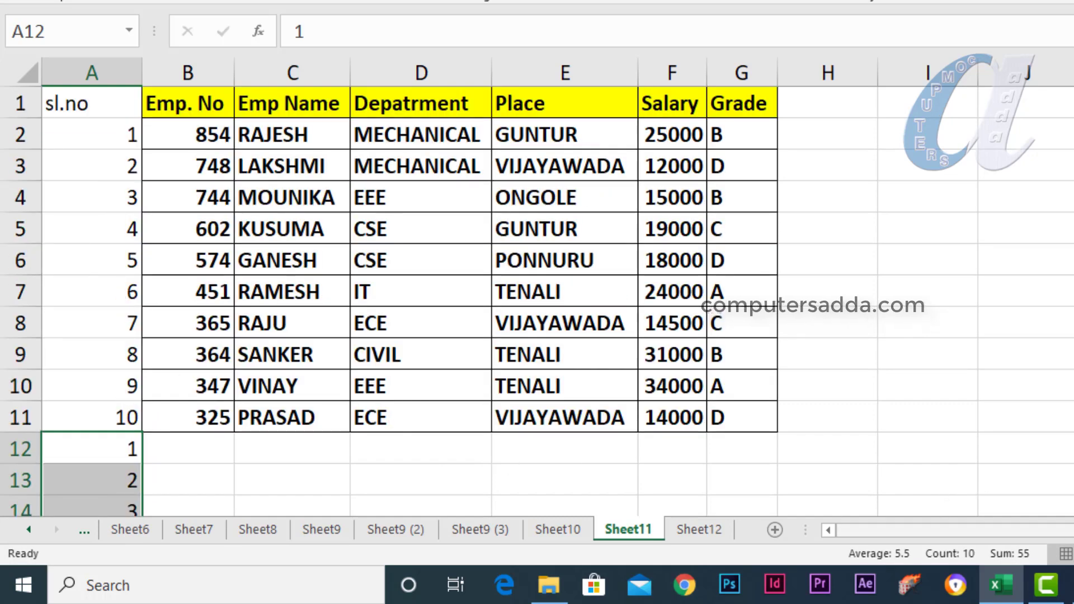
scroll(508, 465, "down", 2)
scroll(537, 287, "down", 1)
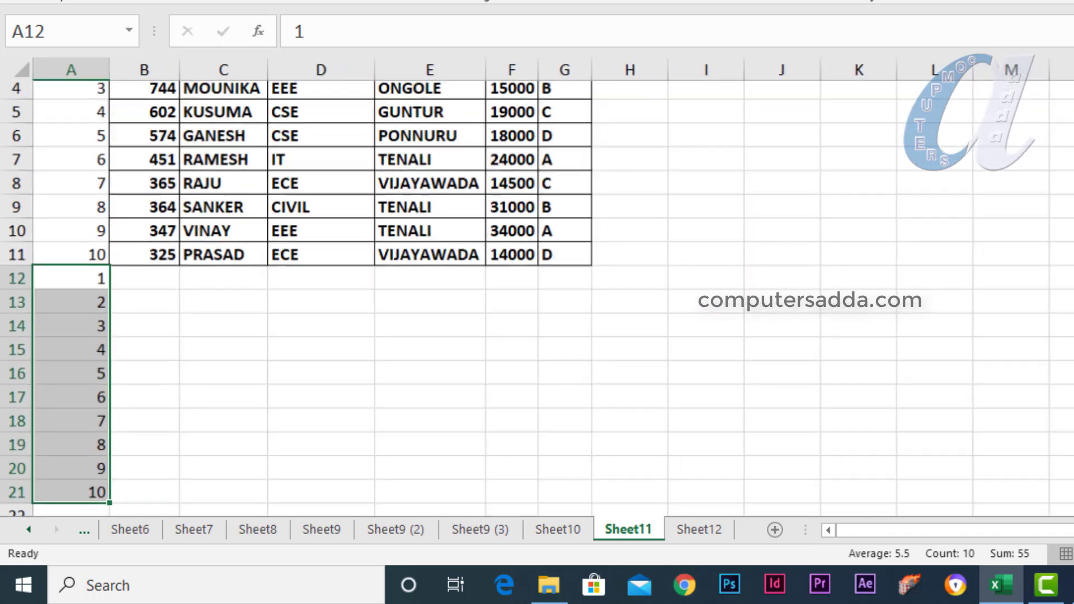
scroll(538, 287, "down", 1)
scroll(537, 287, "down", 1)
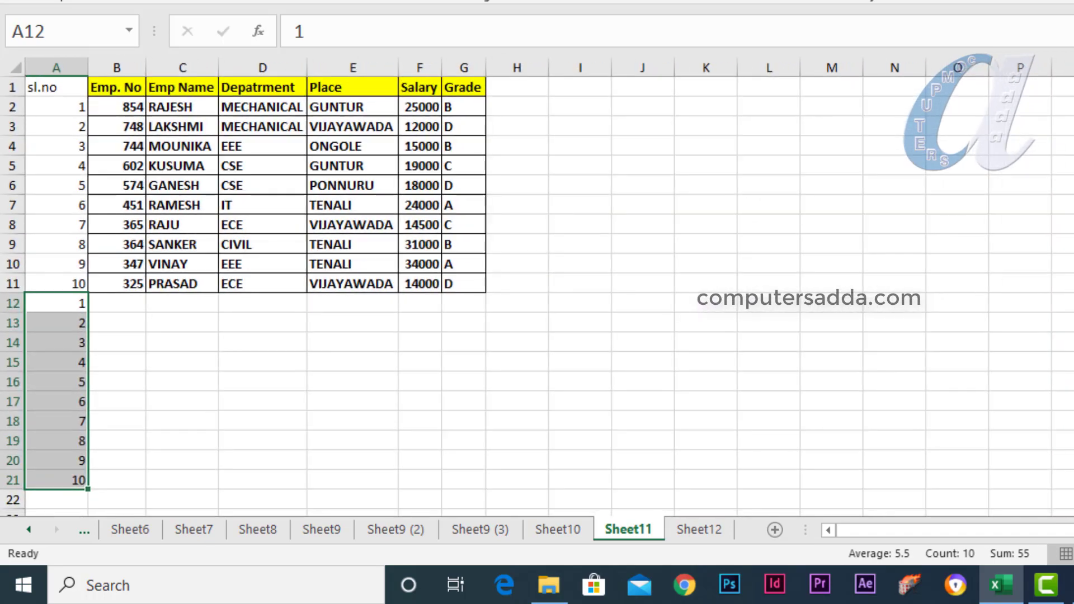
left_click(708, 463)
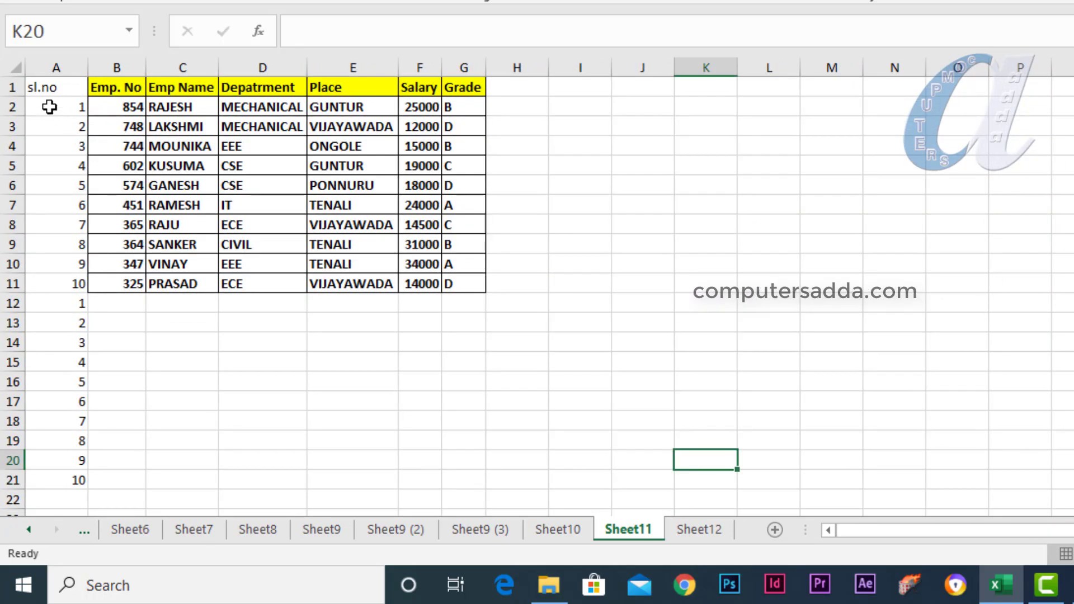
mouse_move(48, 107)
left_mouse_down()
mouse_move(477, 438)
mouse_move(478, 480)
left_mouse_up()
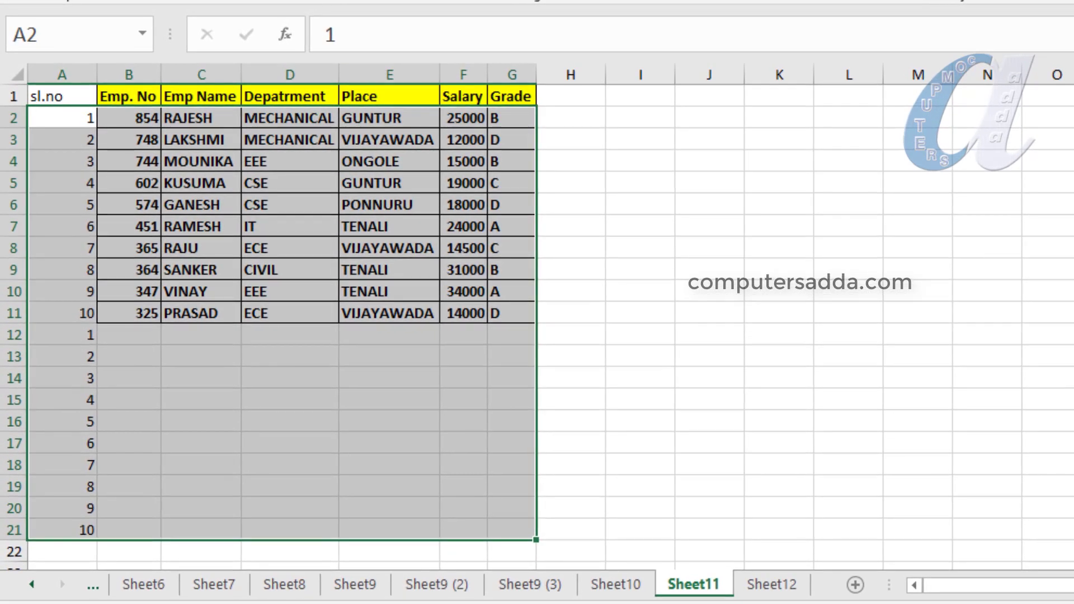
Step: Apply All Borders to A2:G21, then select A1:G21 including the headings
left_click(330, 3)
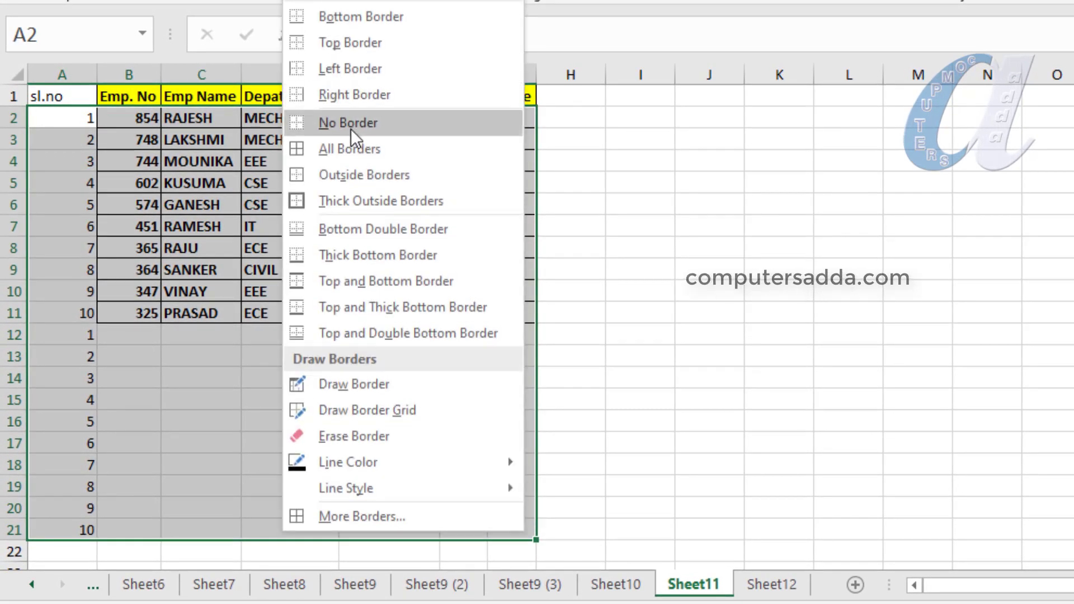
left_click(350, 150)
left_click(748, 291)
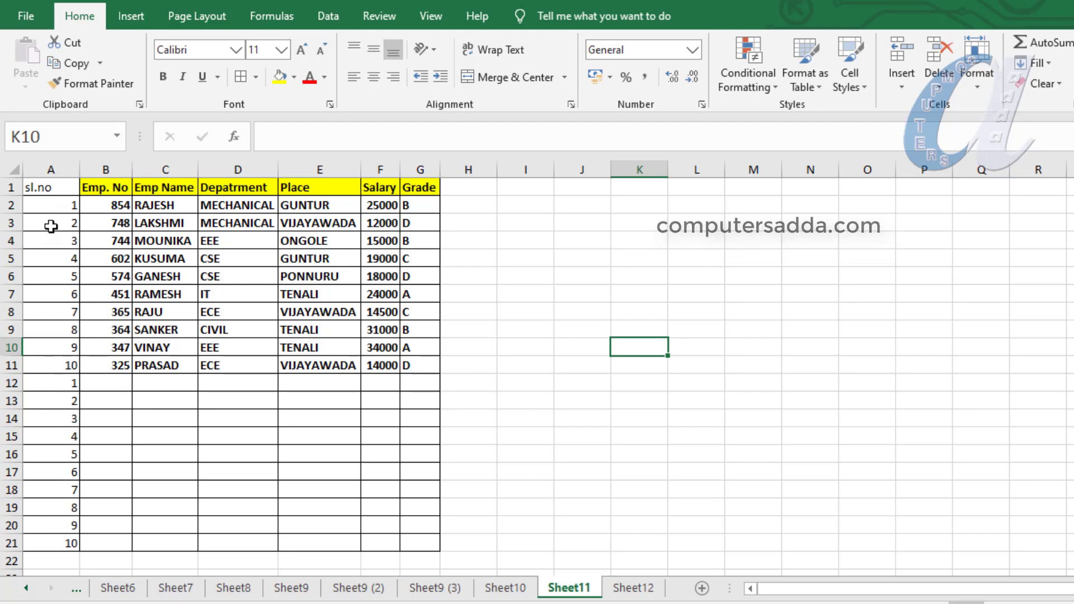
mouse_move(50, 192)
left_mouse_down()
mouse_move(405, 529)
mouse_move(406, 548)
left_mouse_up()
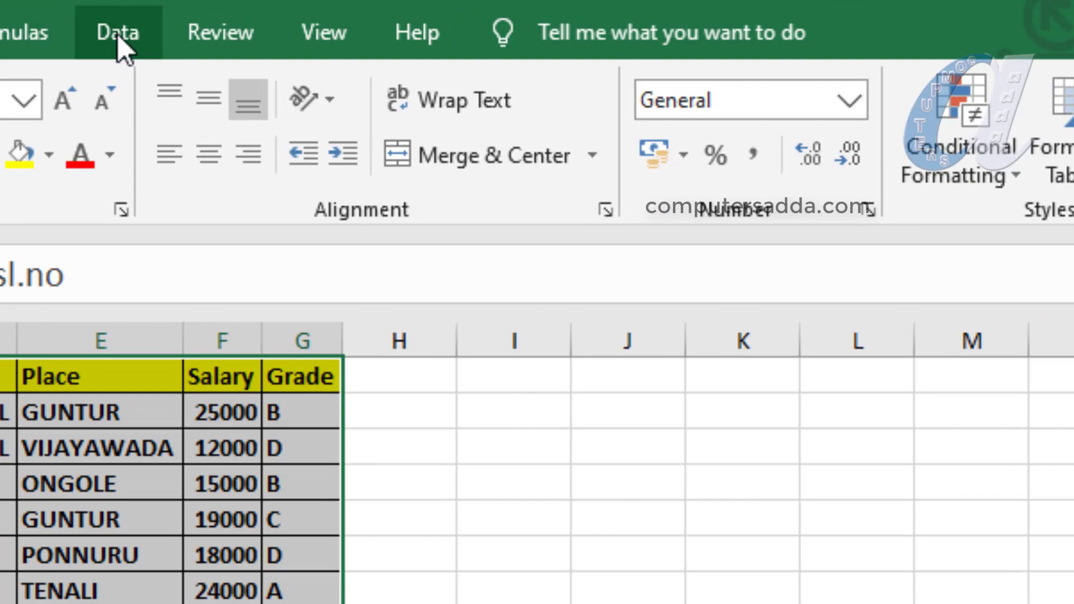
Step: Sort A1:G21 by sl.no, Smallest to Largest, using Data > Sort
left_click(118, 35)
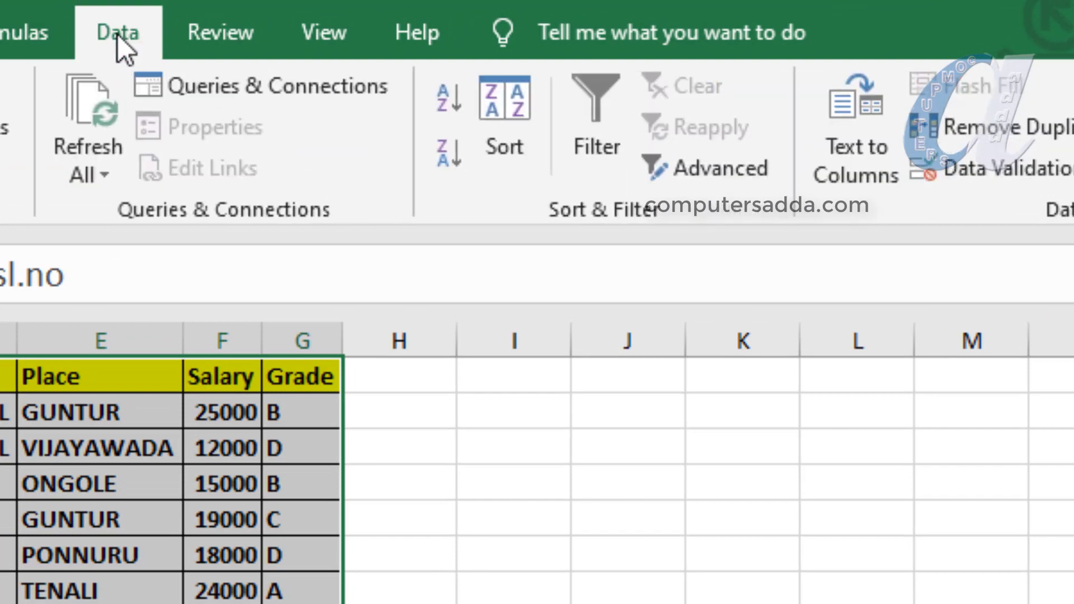
left_click(502, 110)
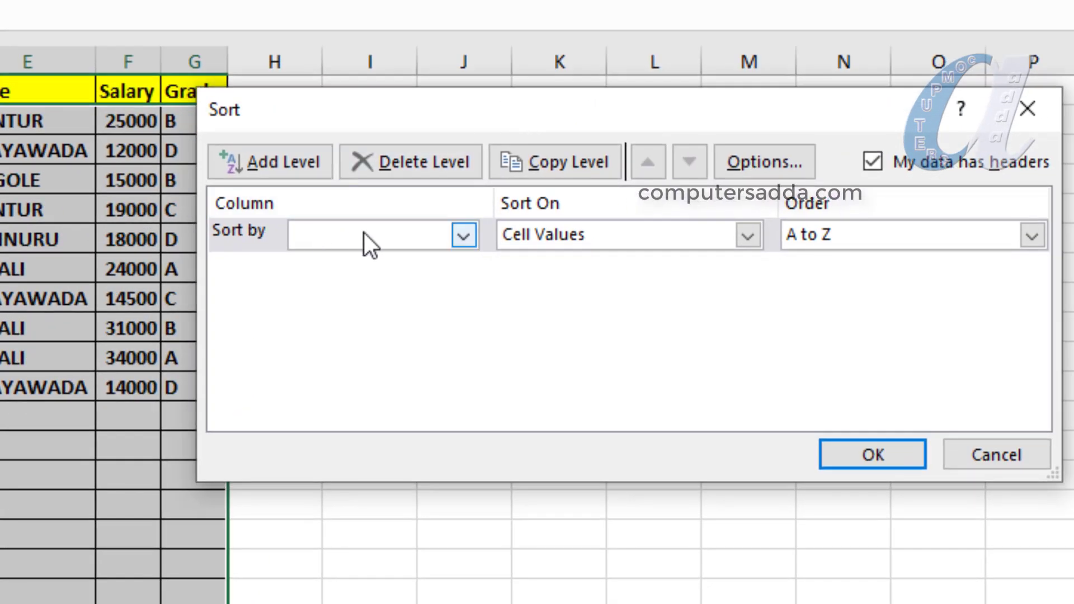
left_click(464, 234)
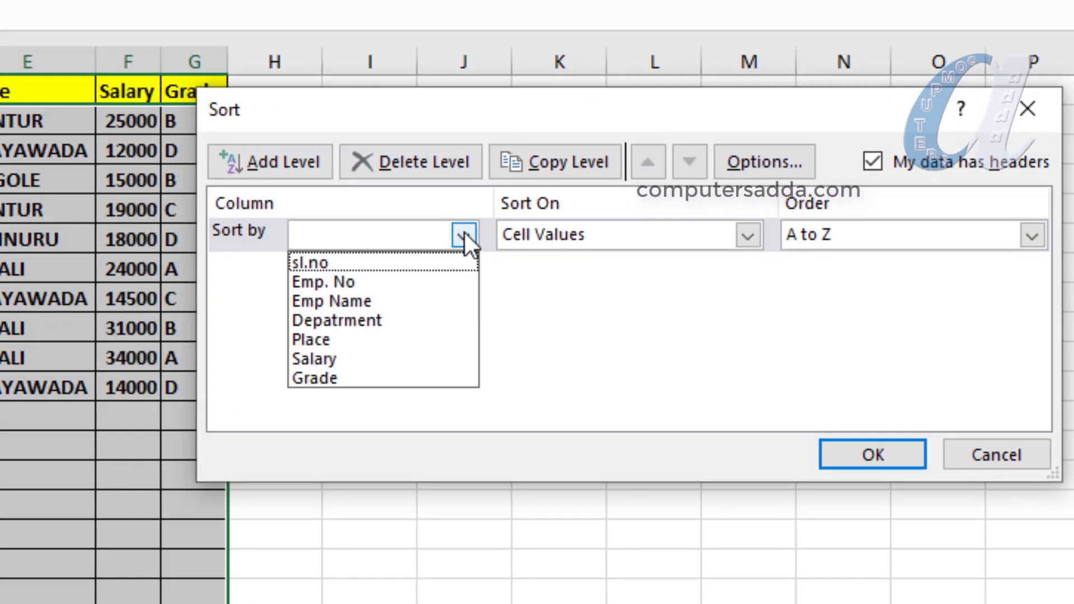
left_click(328, 265)
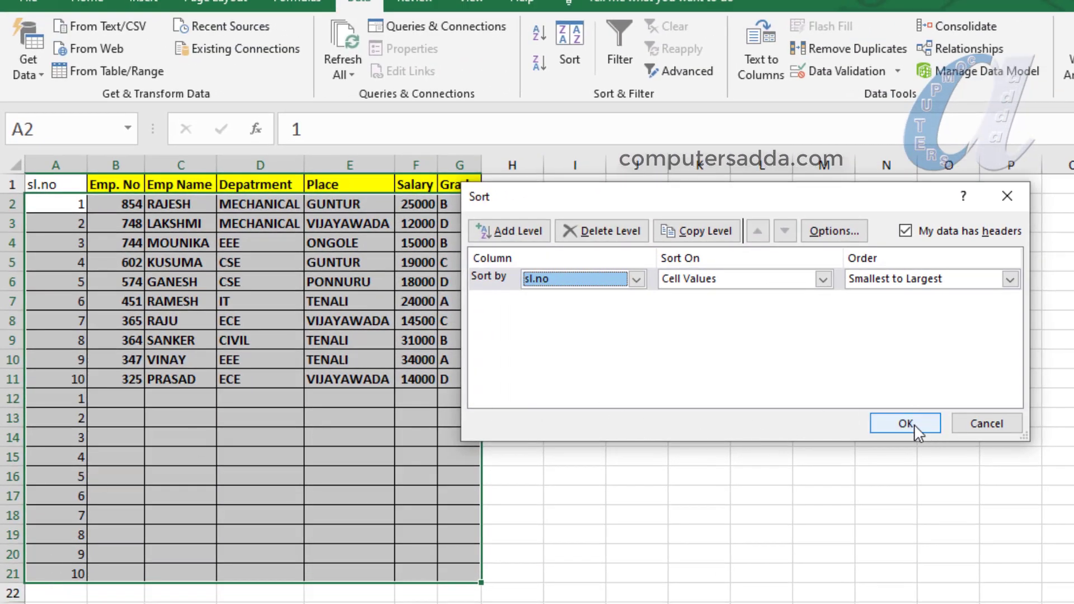
left_click(919, 428)
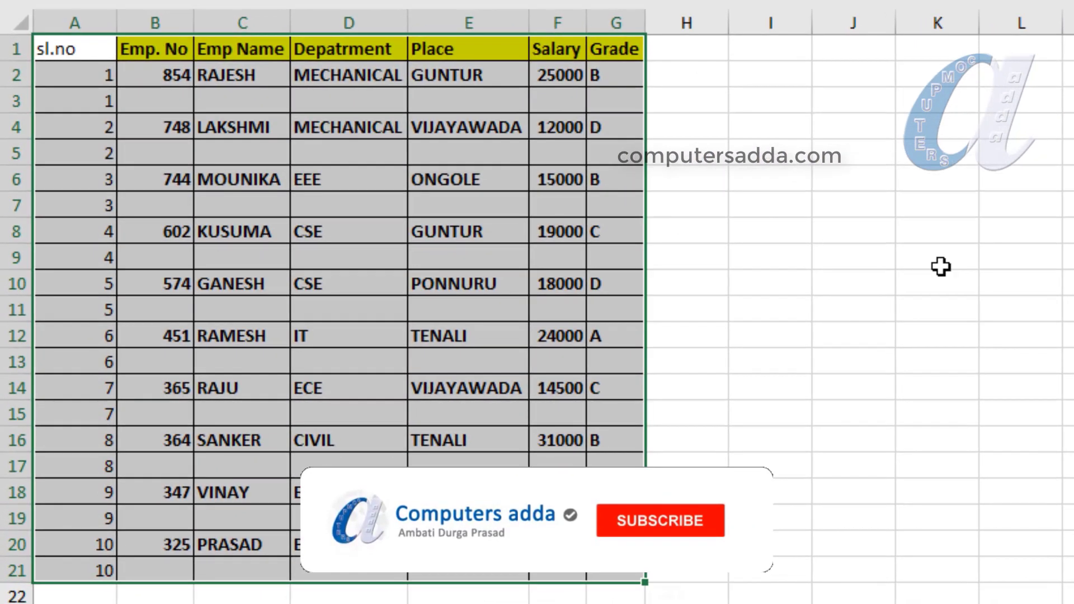
left_click(700, 340)
scroll(389, 380, "up", 4)
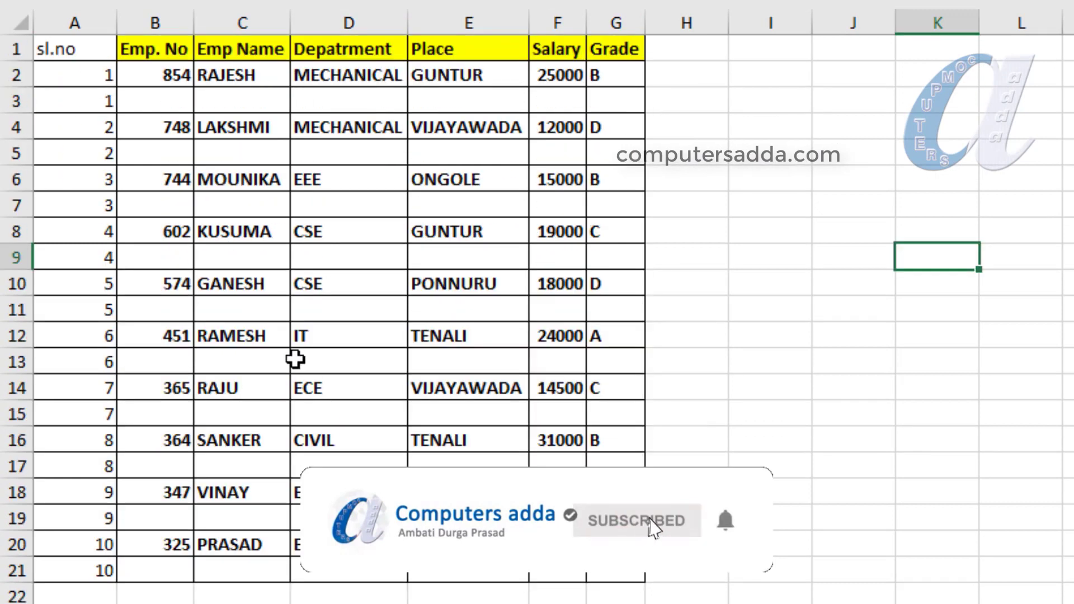
left_click(61, 100)
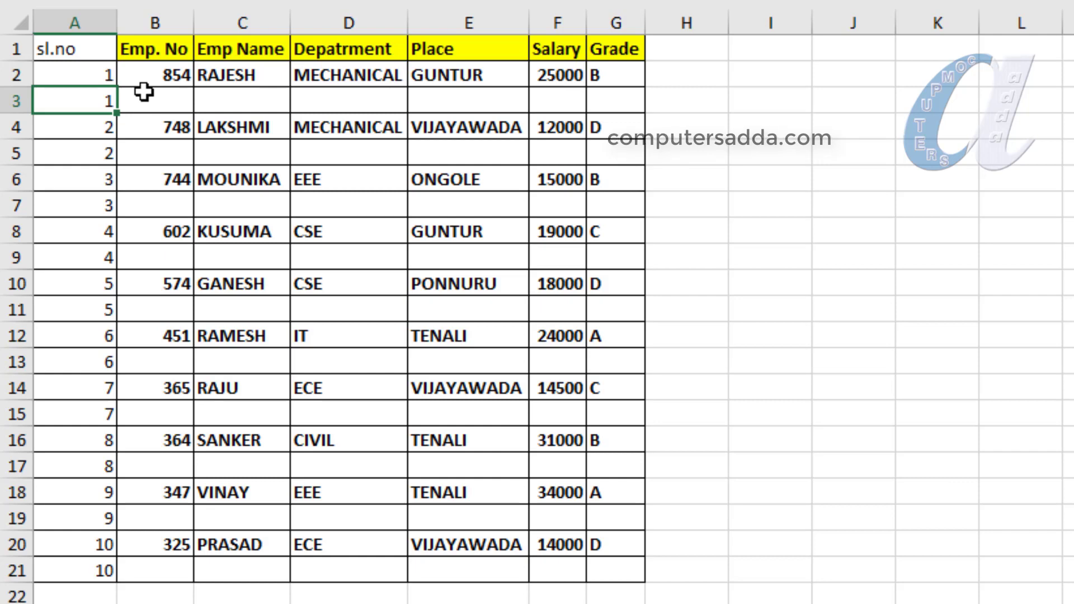
Step: Delete column A (sl.no) so Emp. No becomes the first column
left_click(79, 21)
right_click(82, 26)
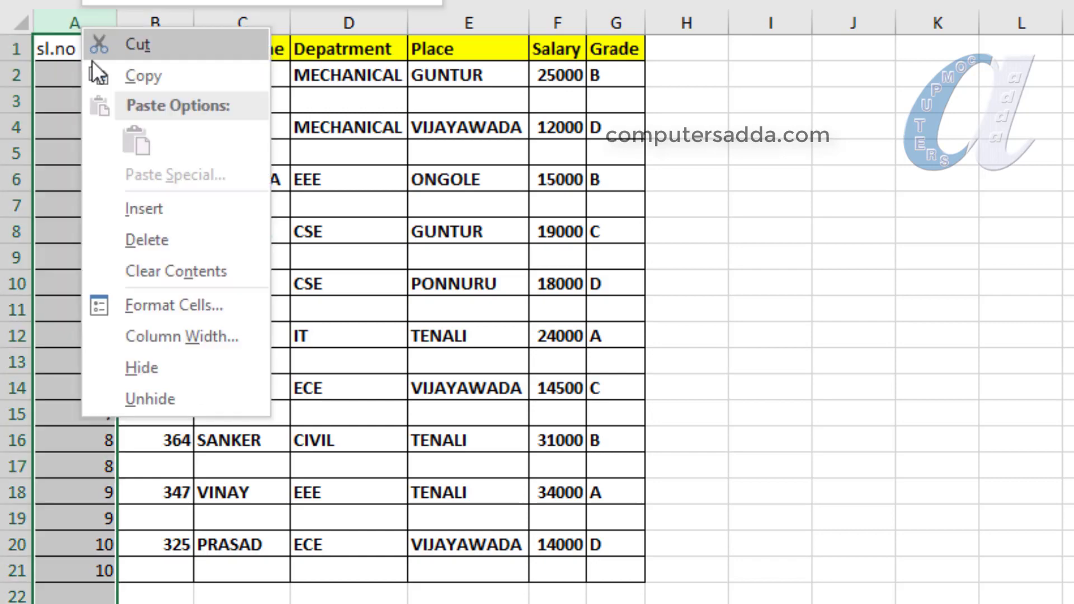
left_click(140, 229)
left_click(999, 227)
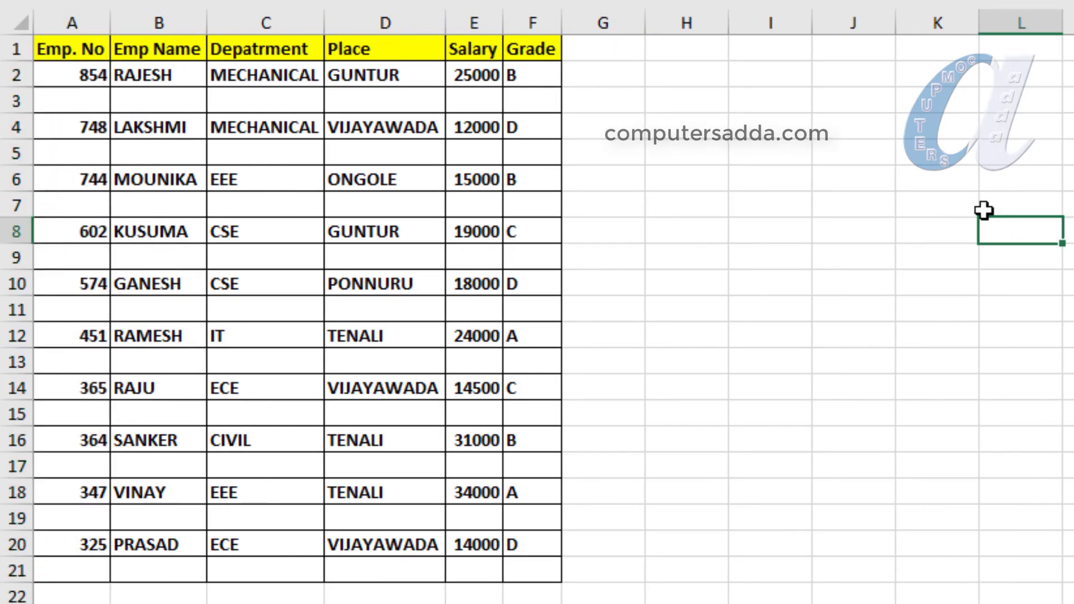
scroll(723, 257, "down", 3)
scroll(723, 258, "up", 3)
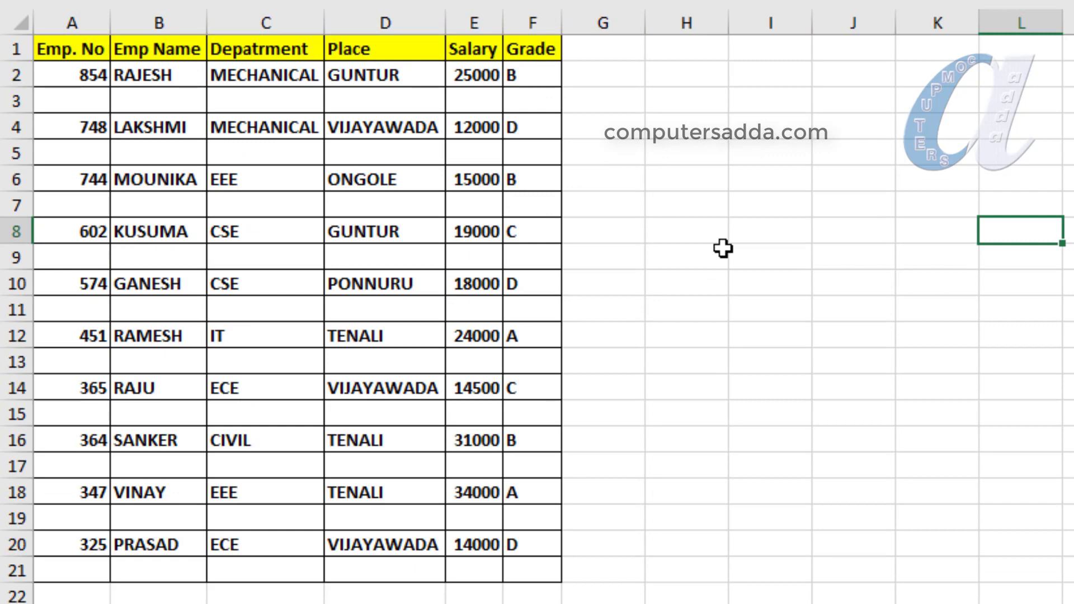